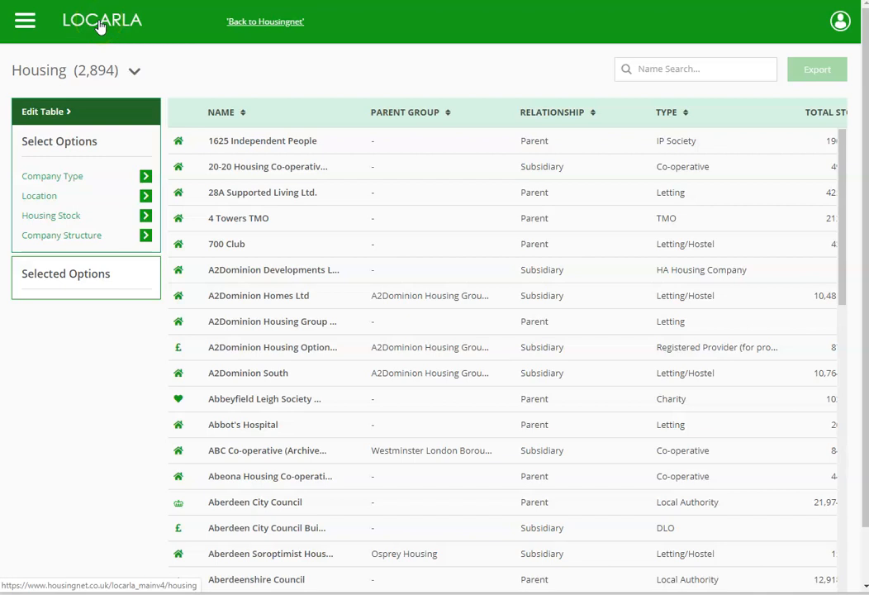
Step: Go to the Housing section and open the column editor for its table
click(24, 20)
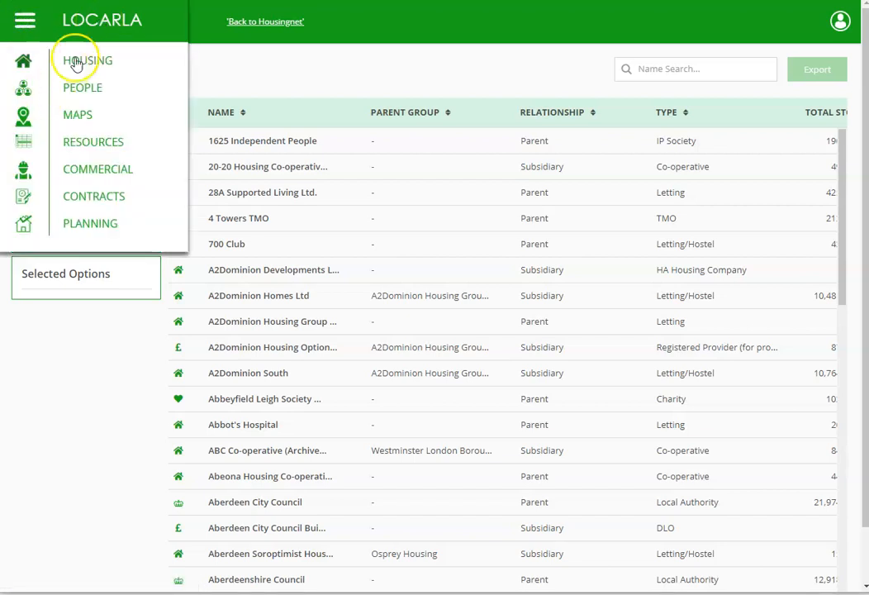
click(115, 67)
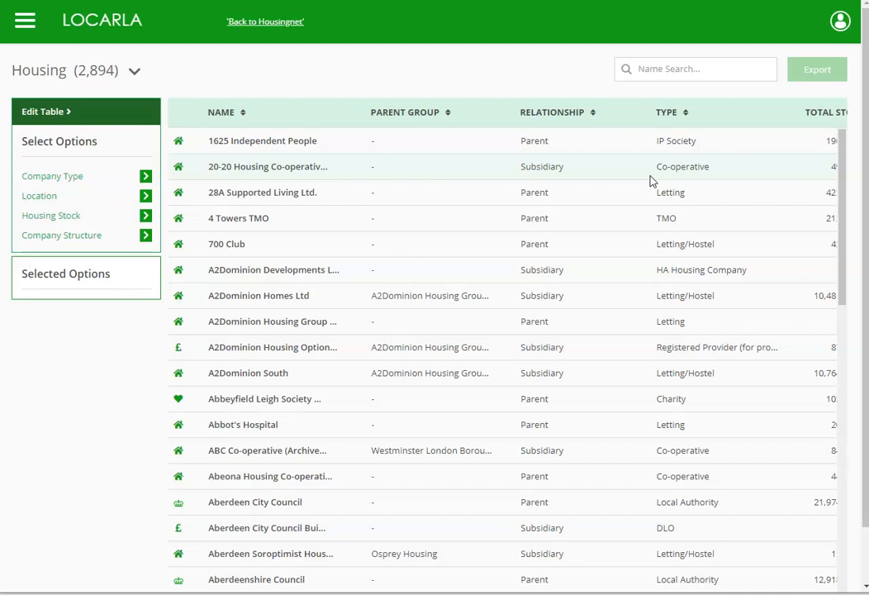
click(40, 112)
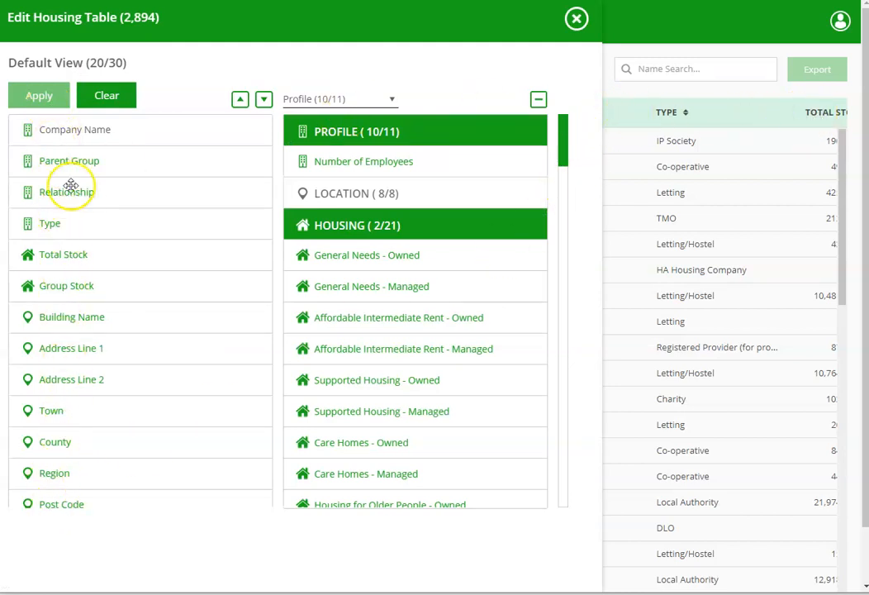
Step: Remove Type, Group Stock and Building Name from the housing table view, and clear the remaining optional columns
drag(116, 165, 326, 256)
drag(129, 256, 340, 255)
drag(91, 254, 339, 237)
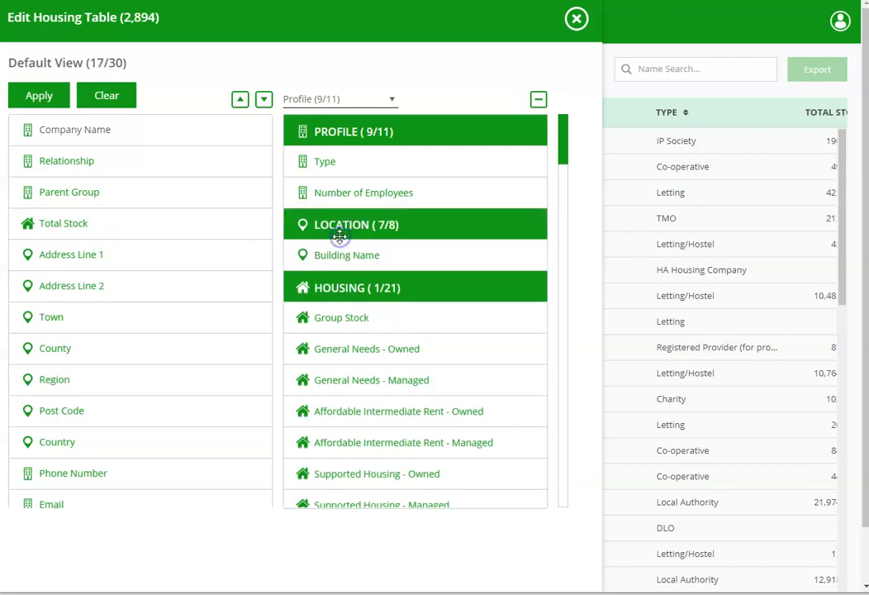
click(107, 97)
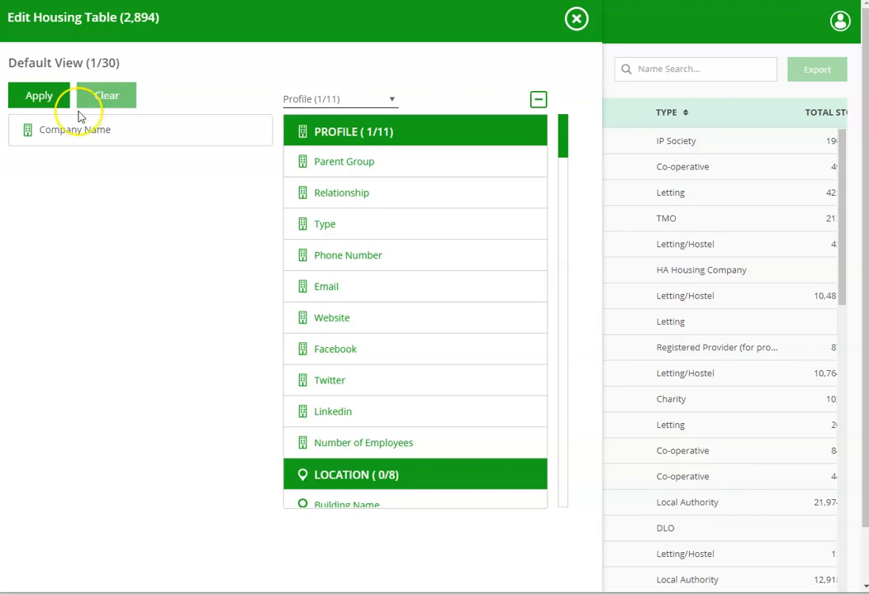
Step: Examine the available column categories and the fields under Profile, Finance, Location and Housing
click(393, 102)
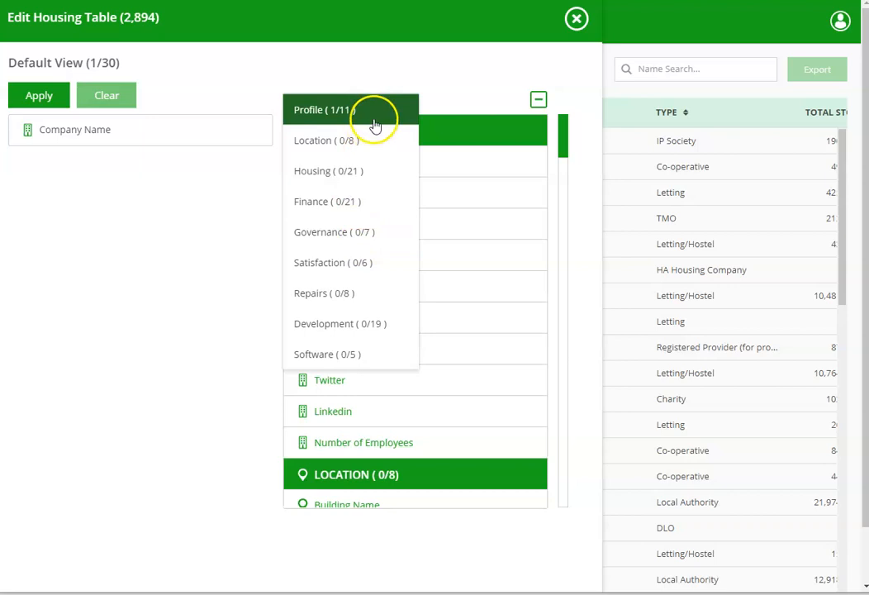
click(330, 112)
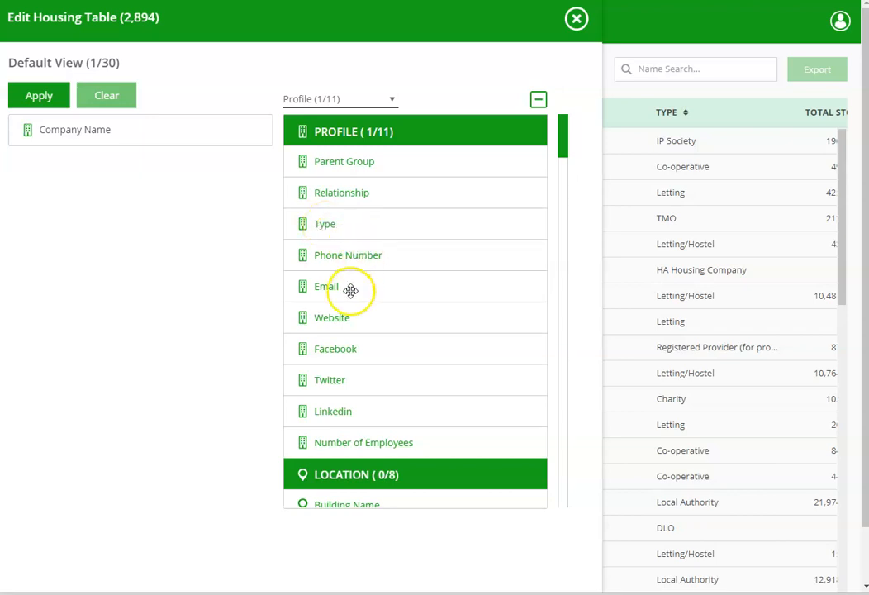
click(538, 100)
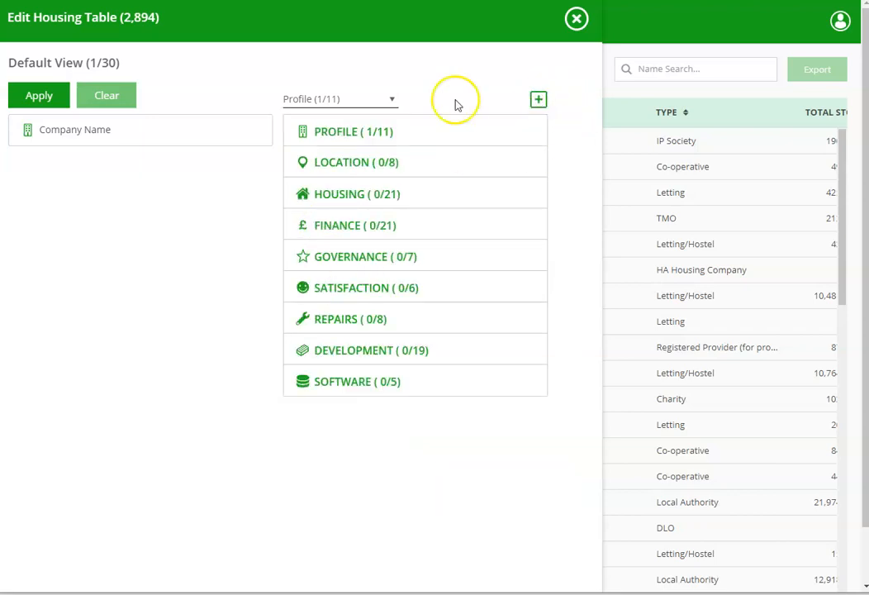
click(383, 226)
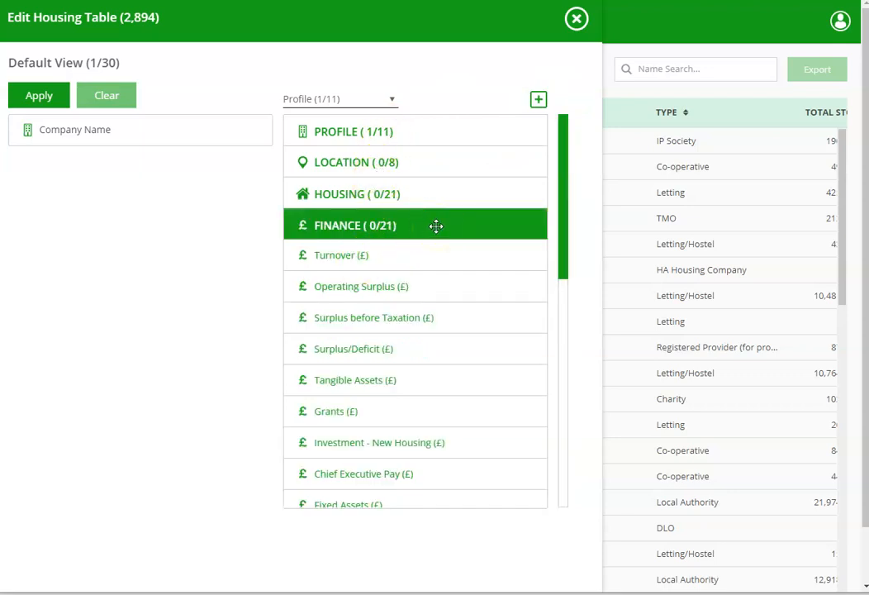
click(537, 100)
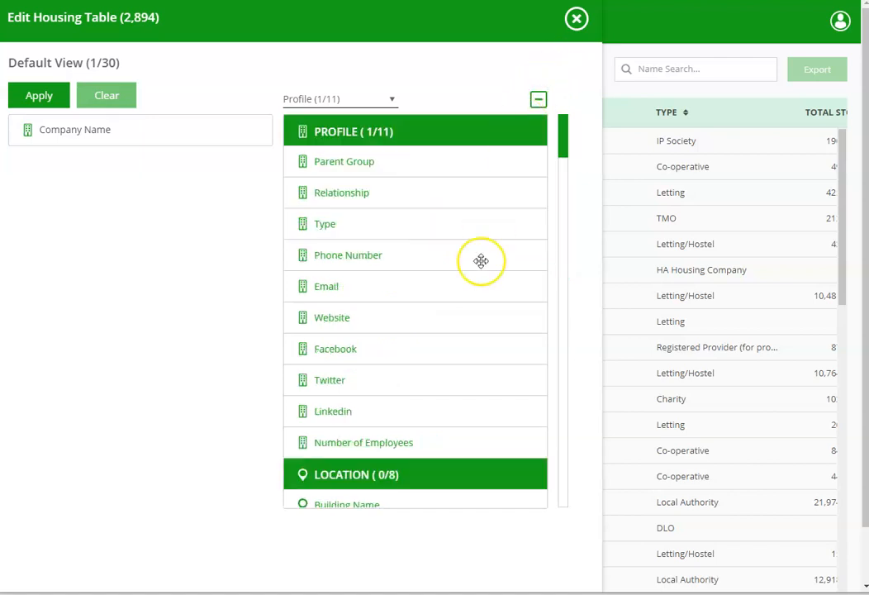
scroll(481, 261, down, 5)
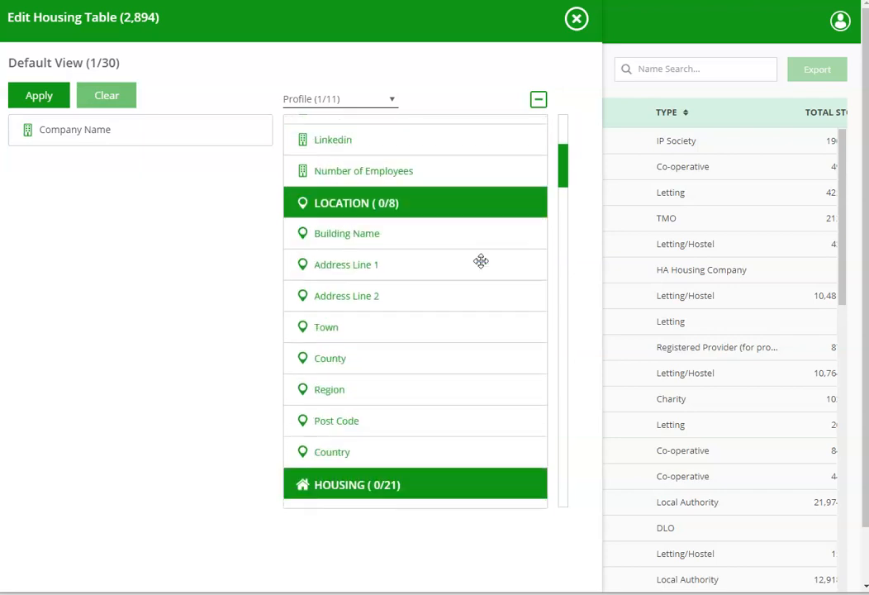
scroll(481, 261, down, 5)
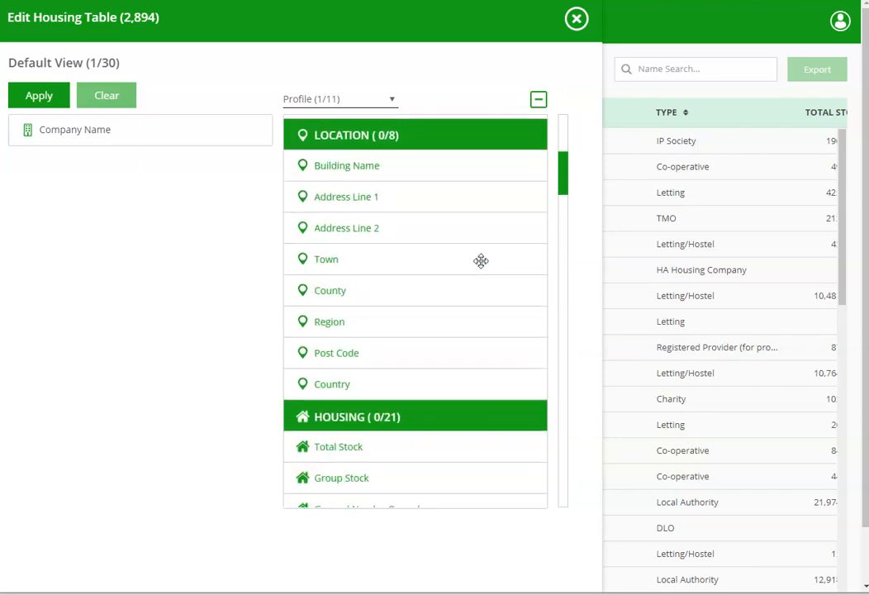
Step: Try adding Total Stock and the entire Housing category to the view, and clear the selection again
click(395, 240)
drag(387, 240, 189, 211)
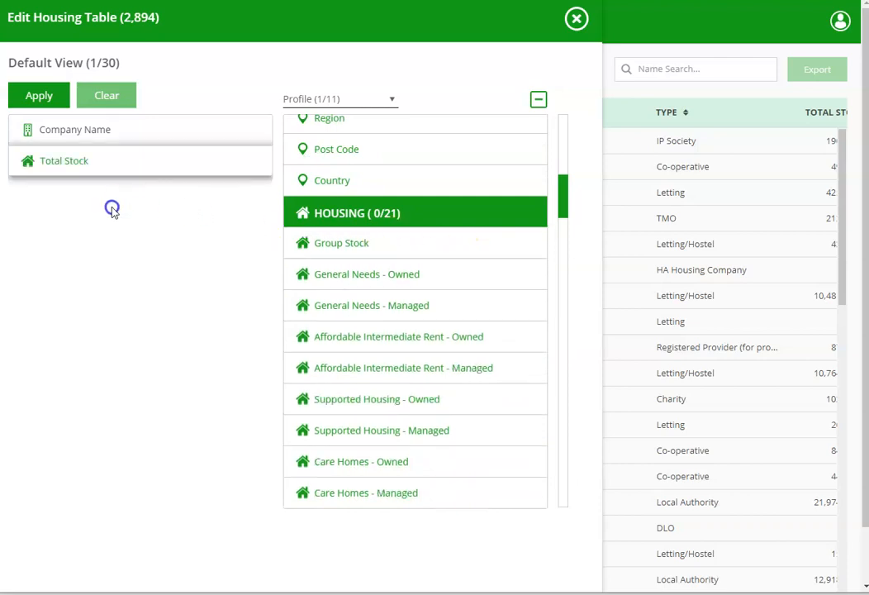
click(66, 165)
drag(466, 210, 184, 175)
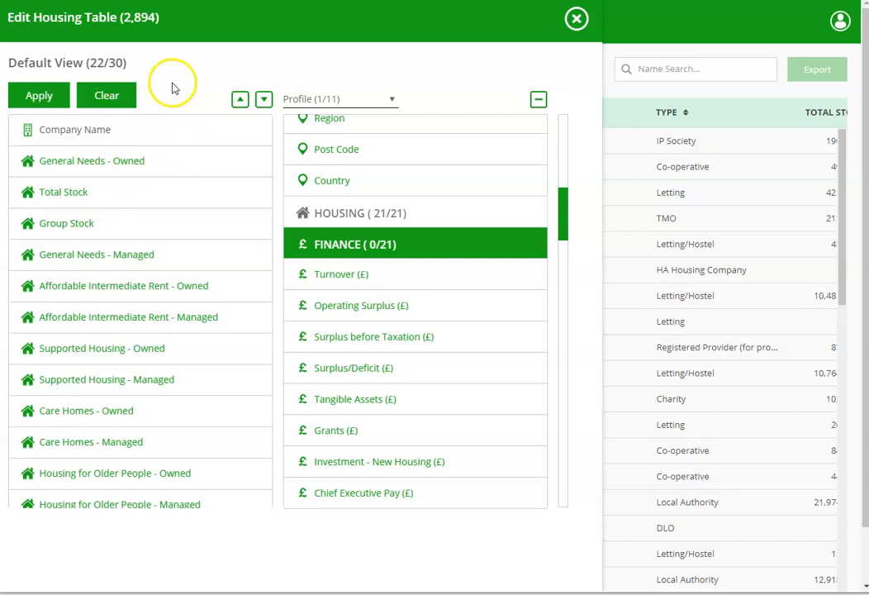
click(105, 96)
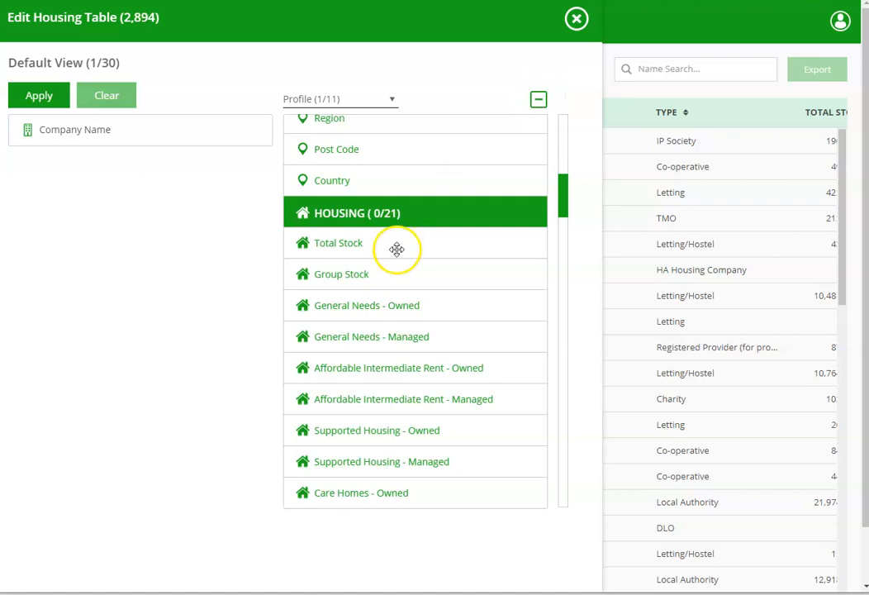
Step: Add the Housing fields Total Stock and Group Stock, the Location field Region and the Profile field Parent Group to the view
drag(397, 249, 171, 204)
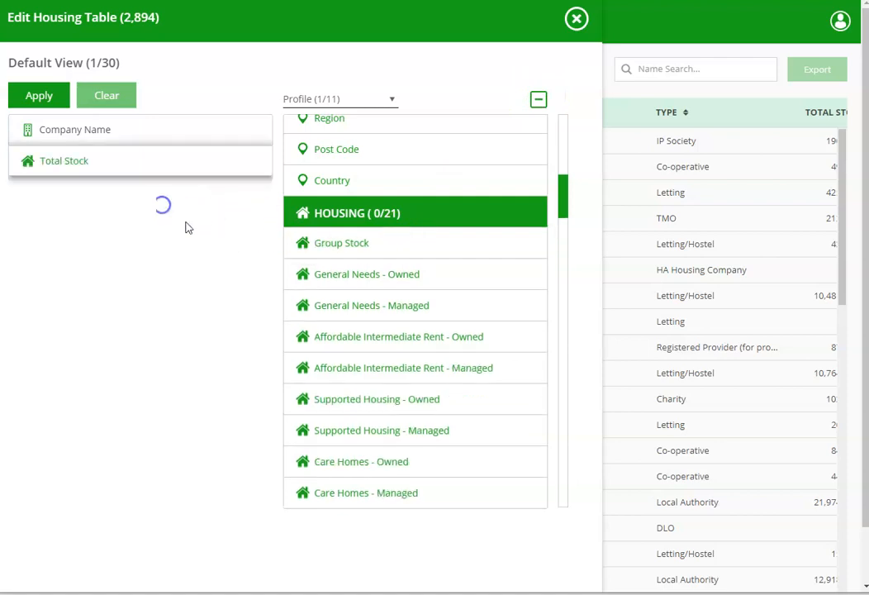
drag(401, 246, 213, 230)
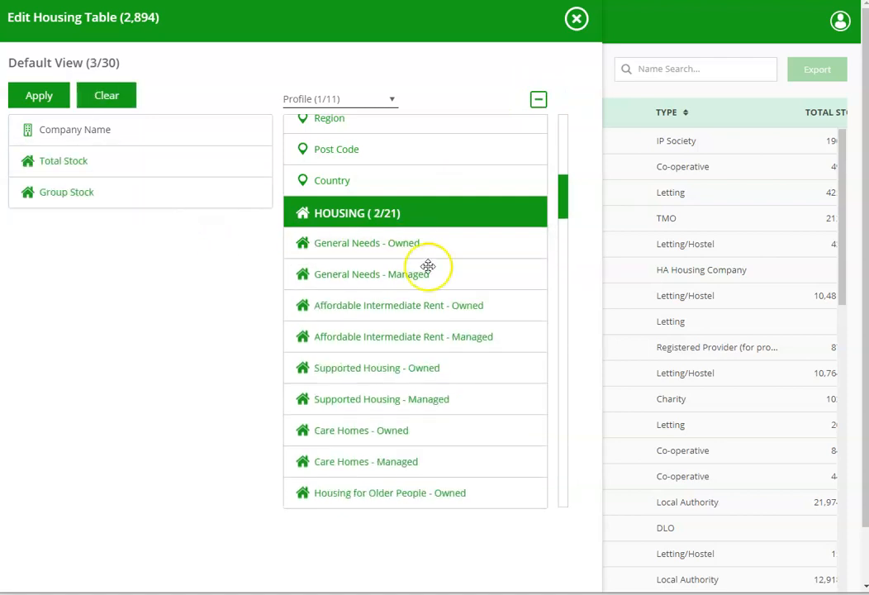
click(534, 96)
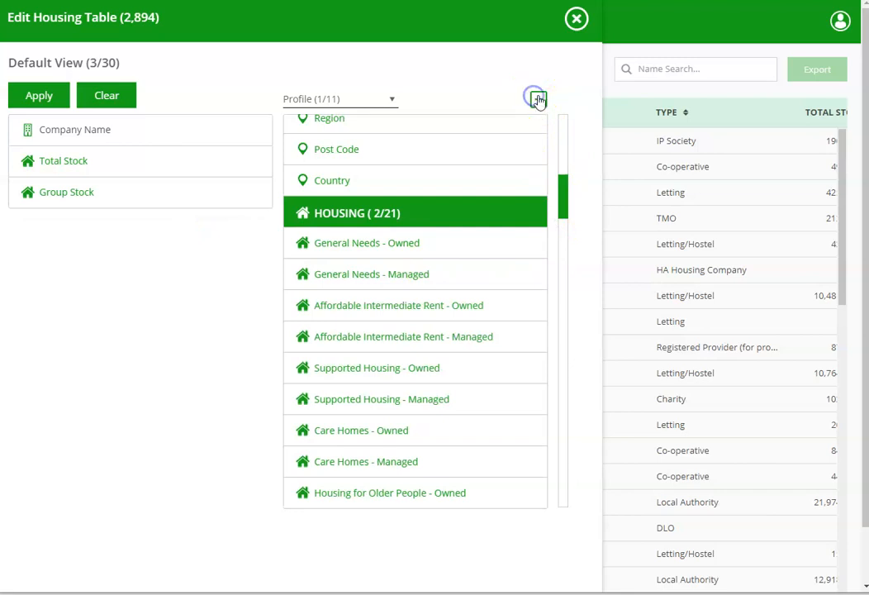
click(372, 163)
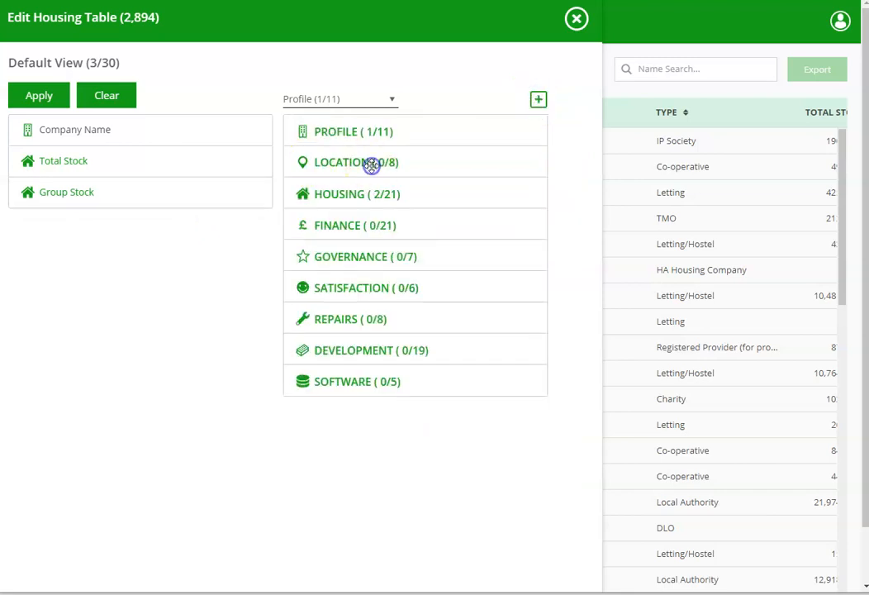
drag(384, 348, 120, 295)
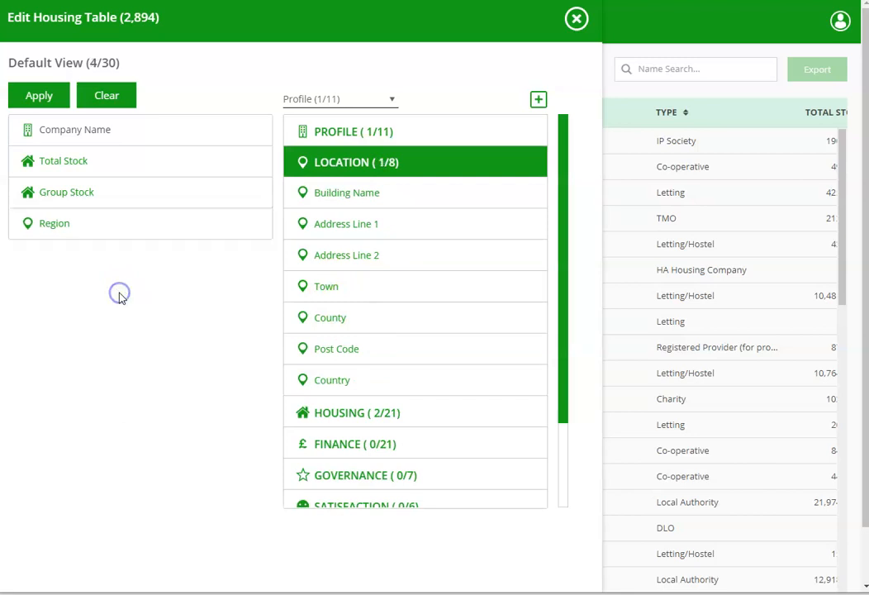
click(430, 164)
click(407, 135)
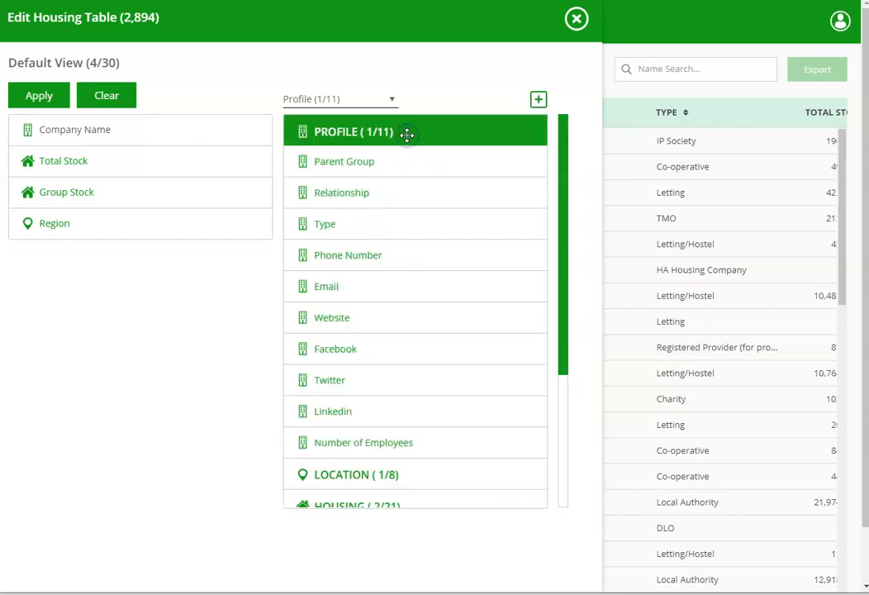
click(404, 165)
drag(404, 164, 165, 279)
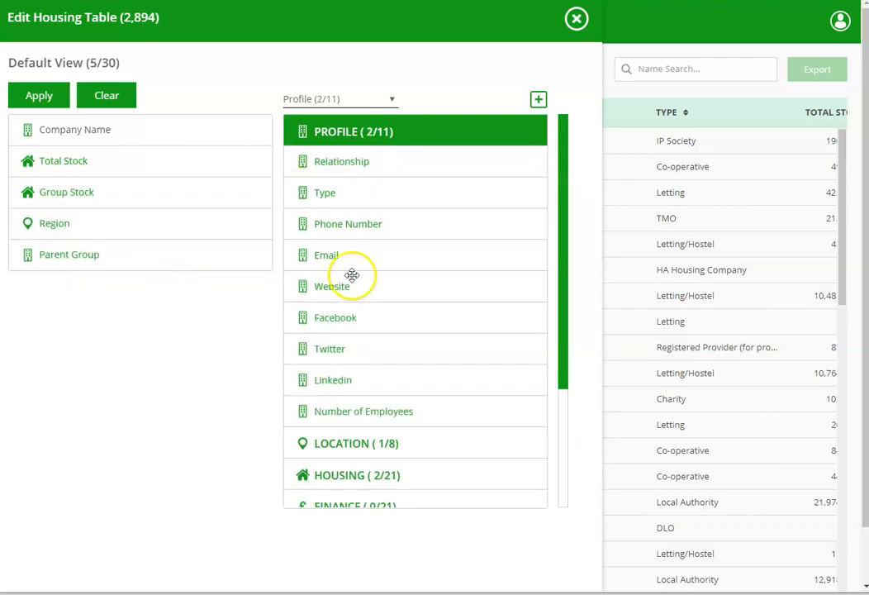
click(469, 129)
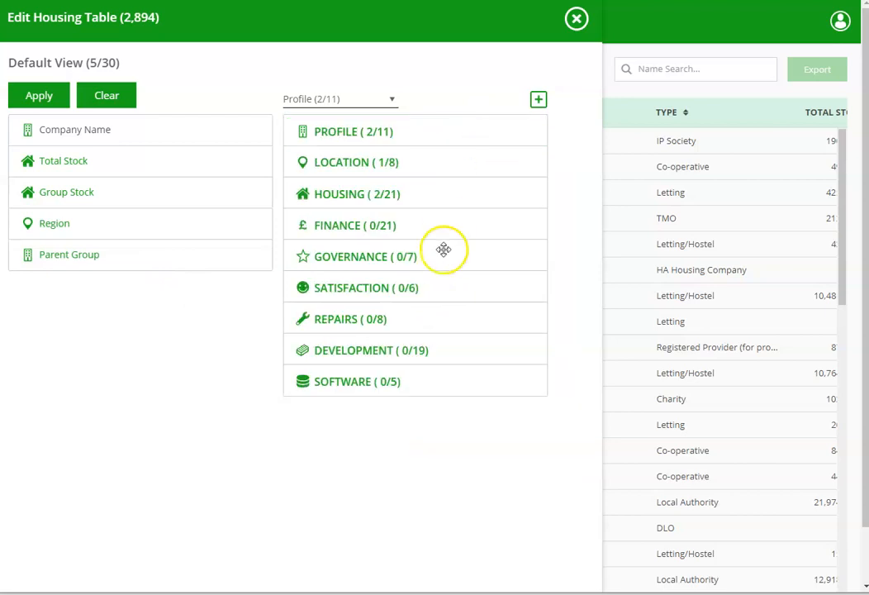
Step: Add the Direct Labour Organisation (DLO) field, the rest of the Repairs category and the entire Development category to the view
click(371, 321)
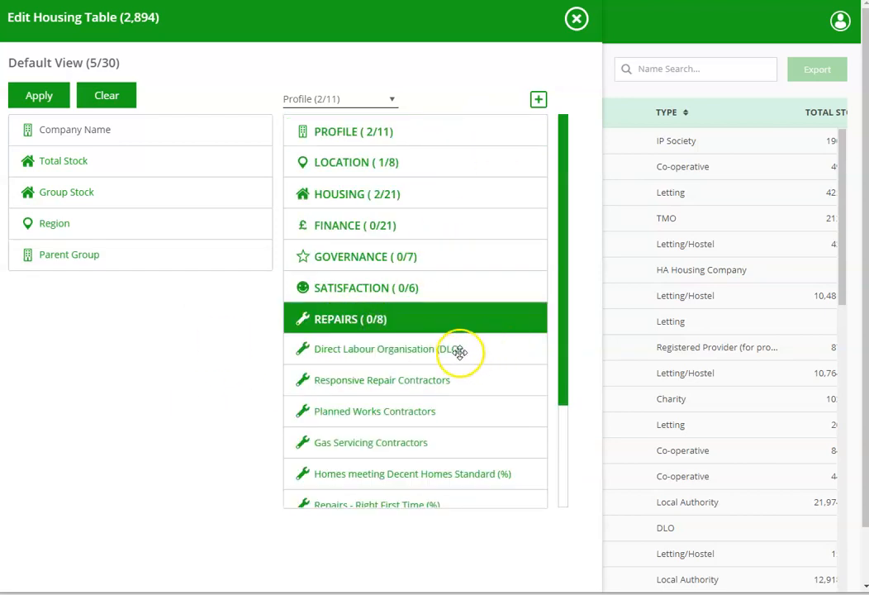
drag(449, 351, 136, 283)
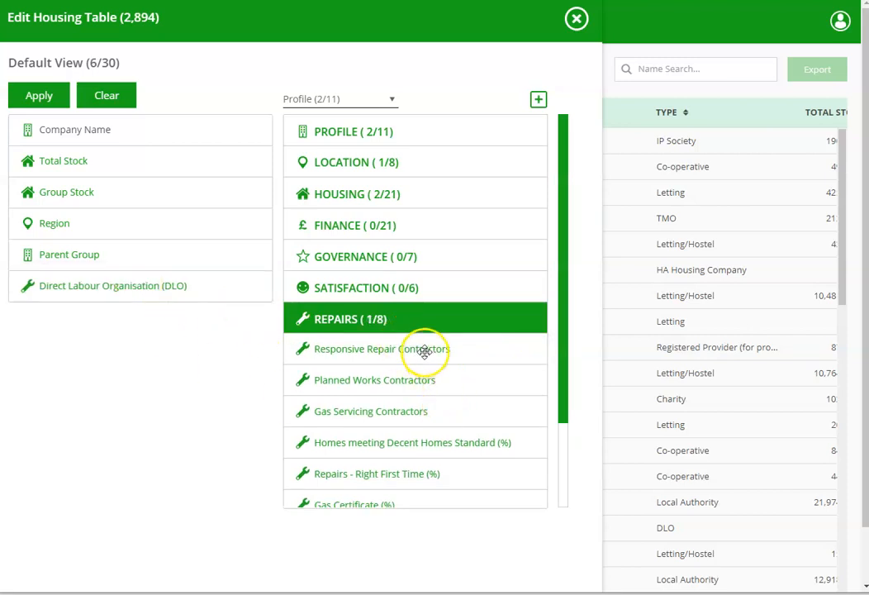
drag(429, 317, 171, 323)
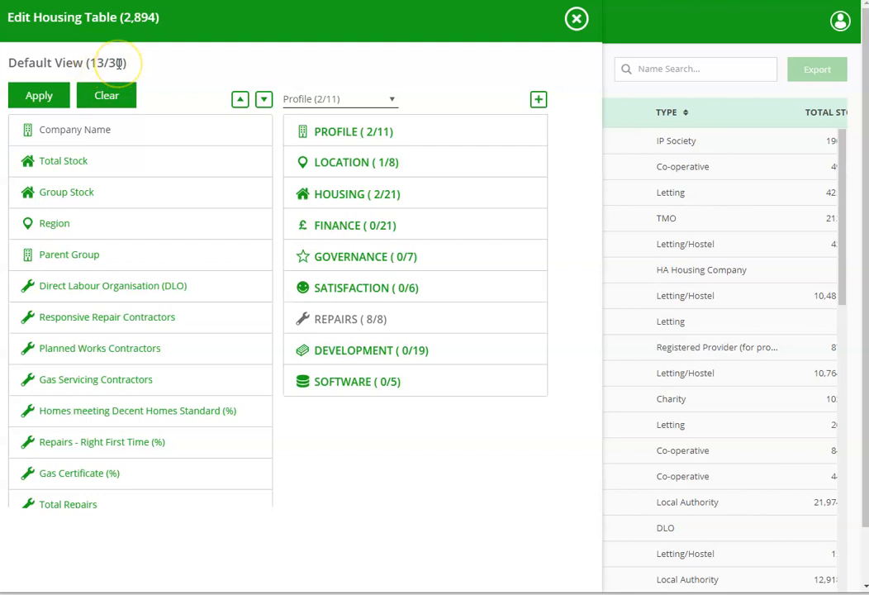
click(379, 351)
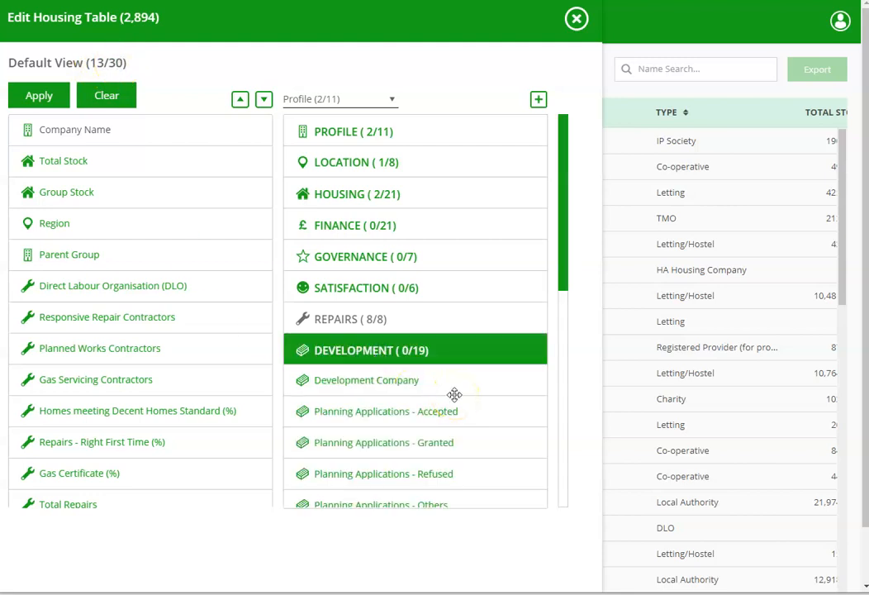
drag(371, 349, 179, 359)
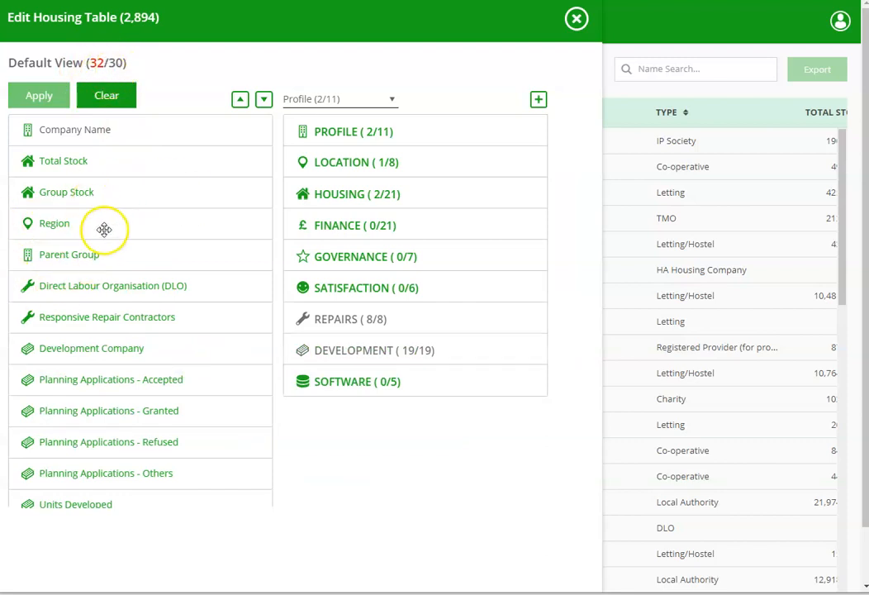
Step: Remove Total Stock and Parent Group from the view, and apply the column selection to the housing table
drag(132, 165, 396, 178)
drag(124, 227, 347, 231)
click(29, 95)
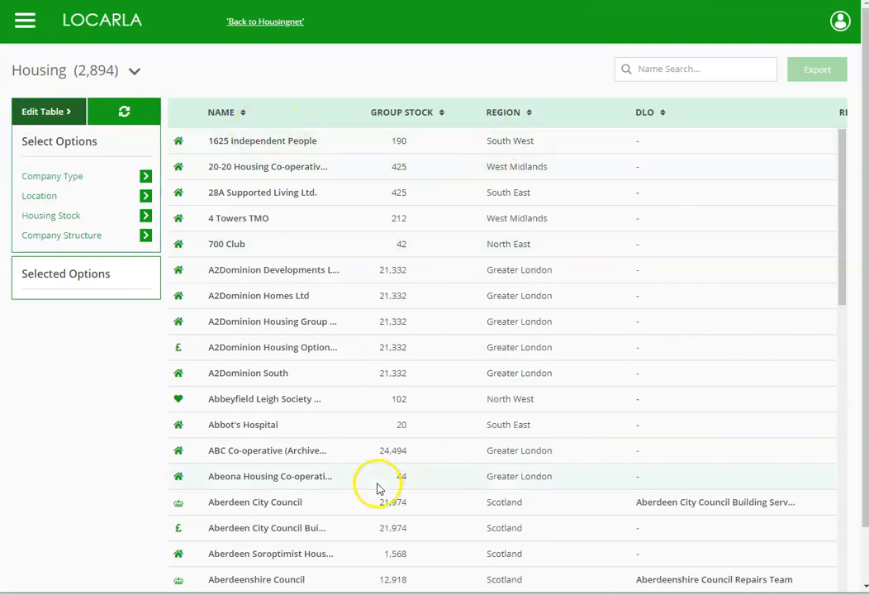
Step: Look through the rows of the customised housing table and return to its first row
scroll(648, 488, down, 10)
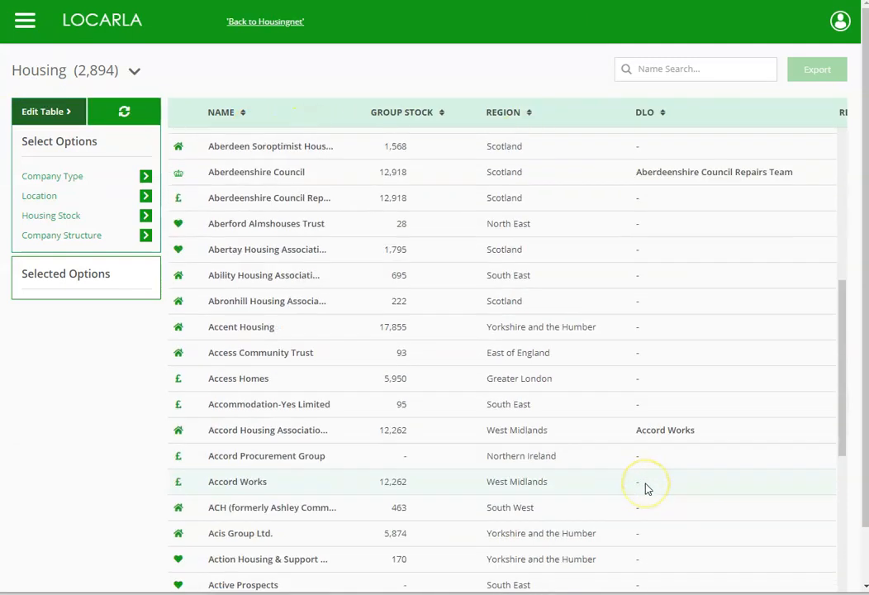
scroll(647, 488, down, 2)
drag(218, 548, 149, 533)
scroll(548, 283, up, 10)
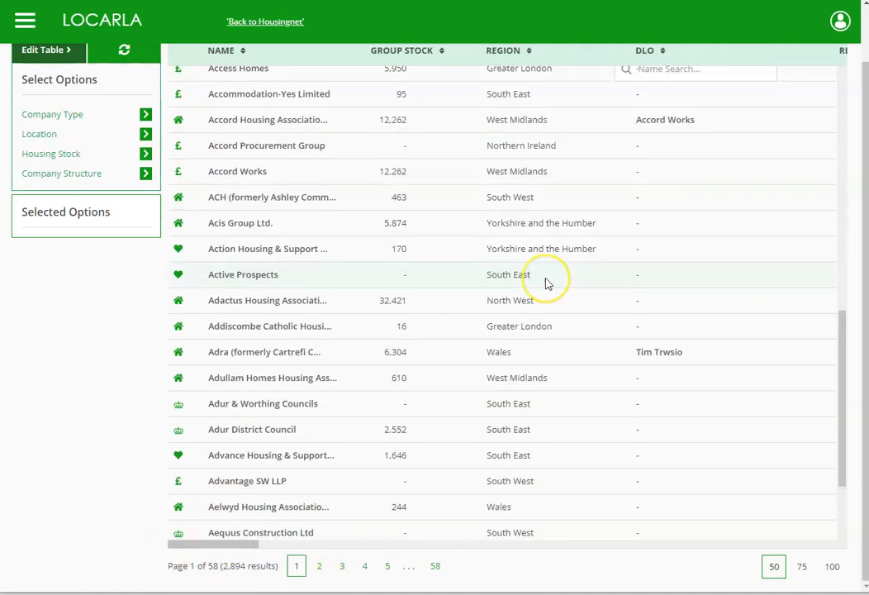
scroll(547, 285, up, 1)
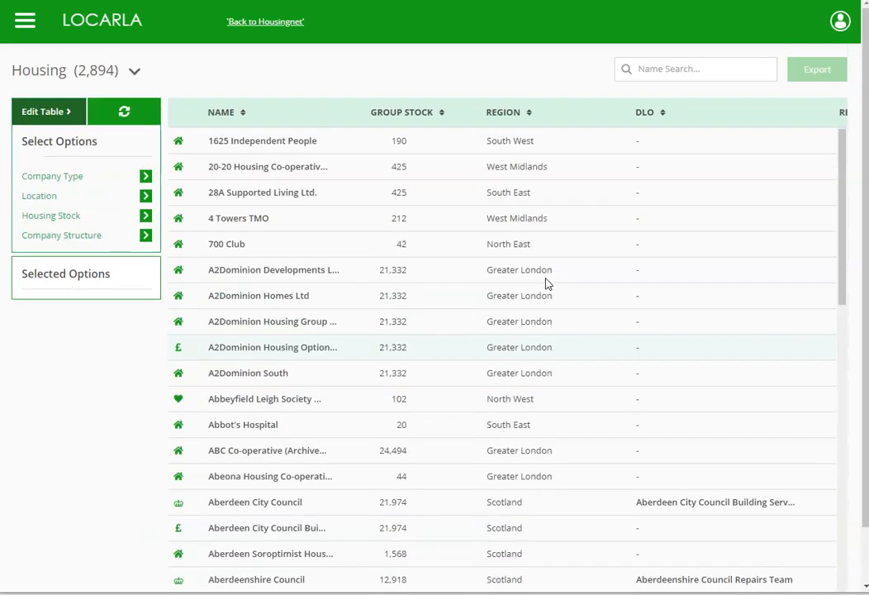
Step: Sort the housing table by Group Stock from largest to smallest and look through the ranked companies
click(423, 115)
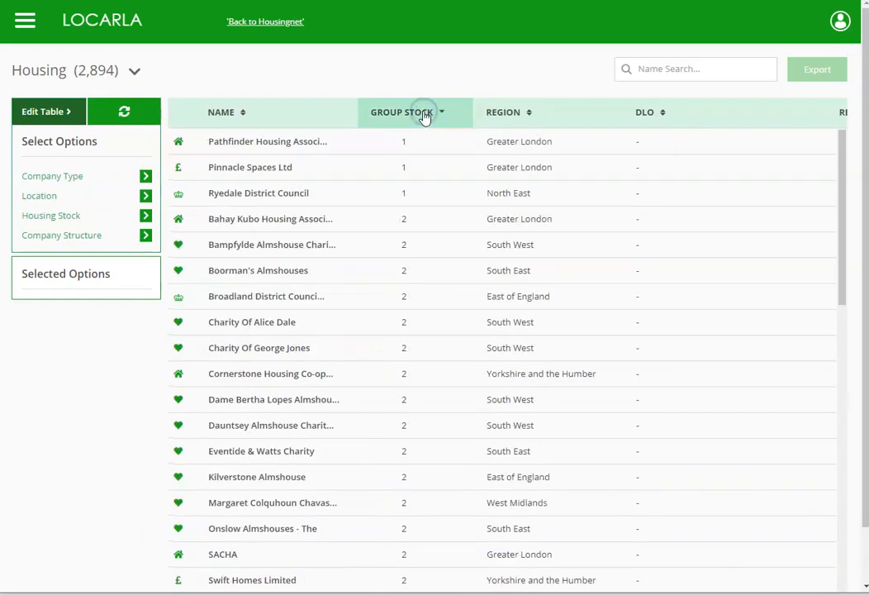
click(424, 115)
scroll(453, 395, down, 1)
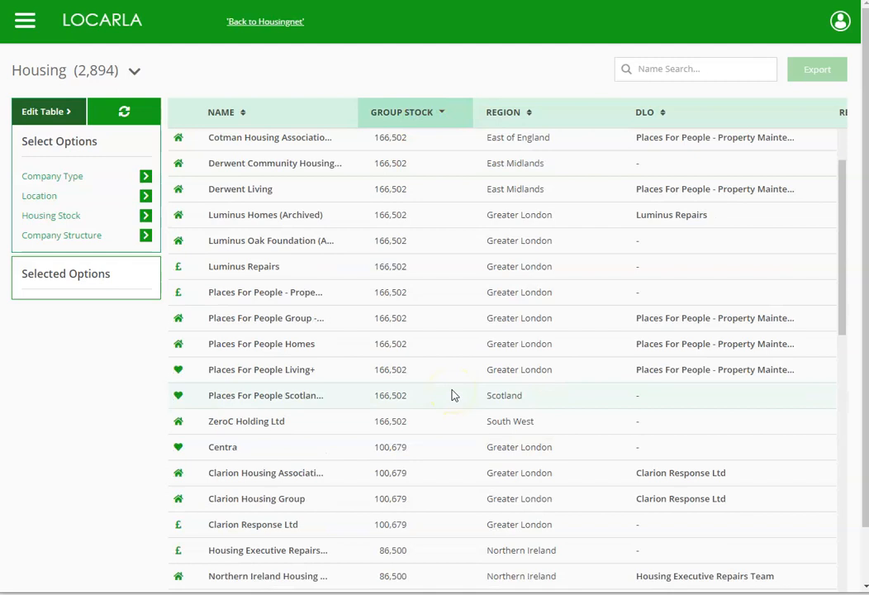
scroll(453, 395, down, 10)
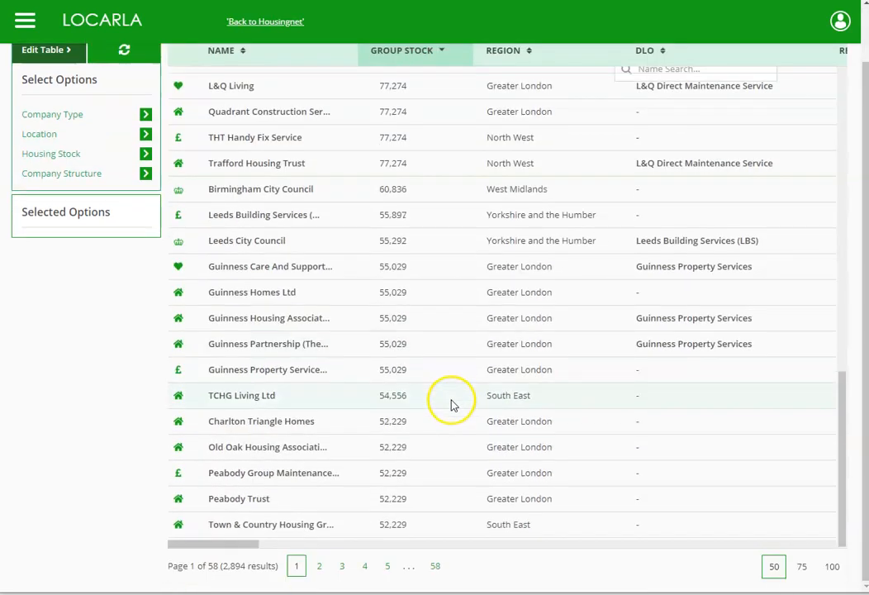
Step: Filter the housing table to companies of type Housing Association located in England
drag(192, 546, 355, 559)
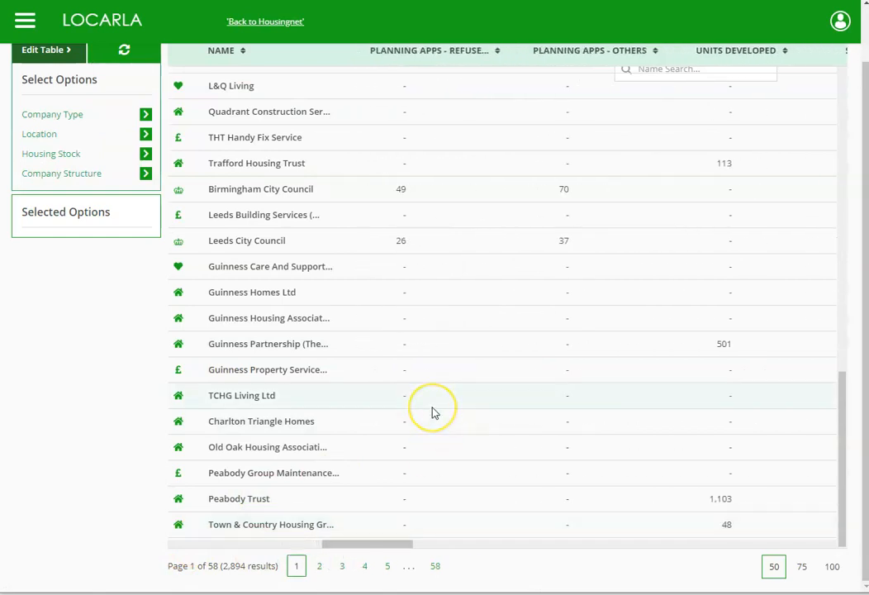
scroll(433, 411, up, 10)
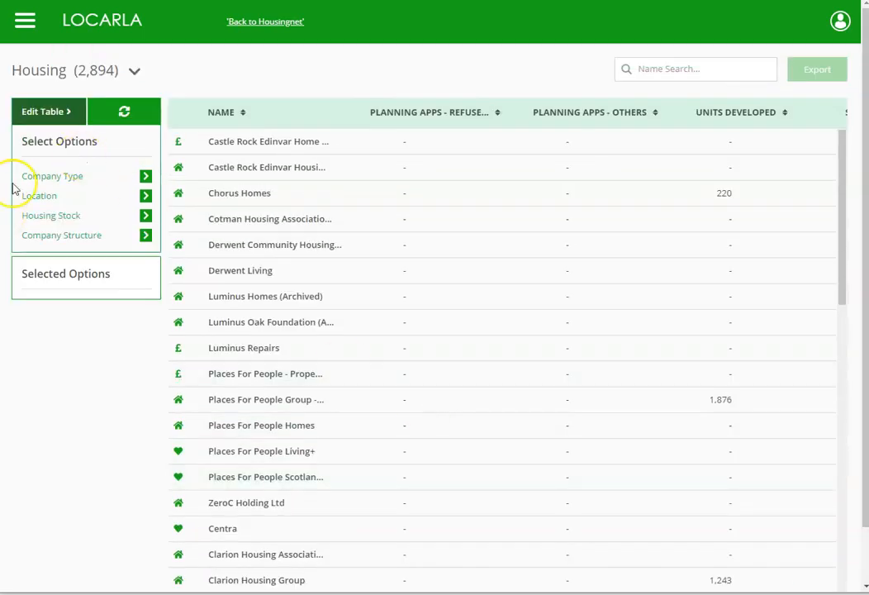
click(52, 178)
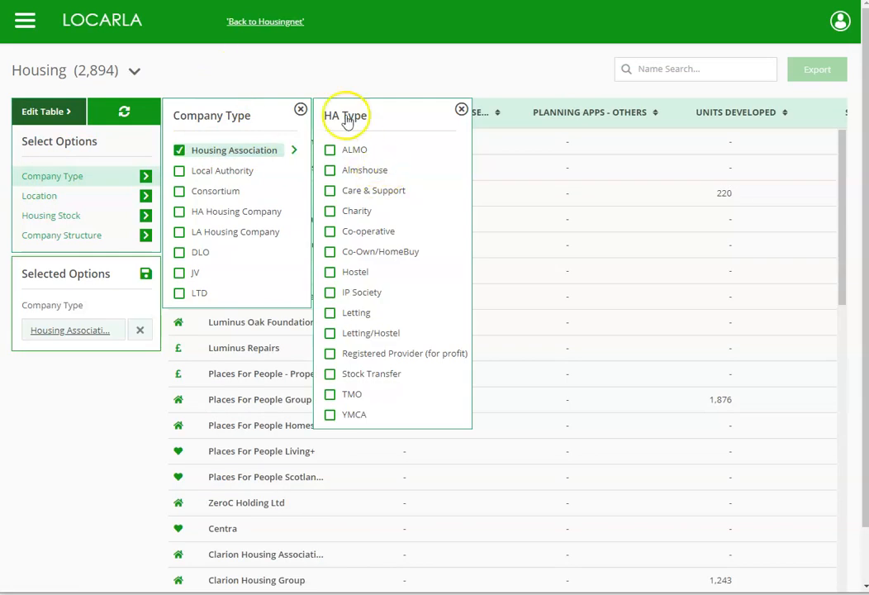
click(342, 81)
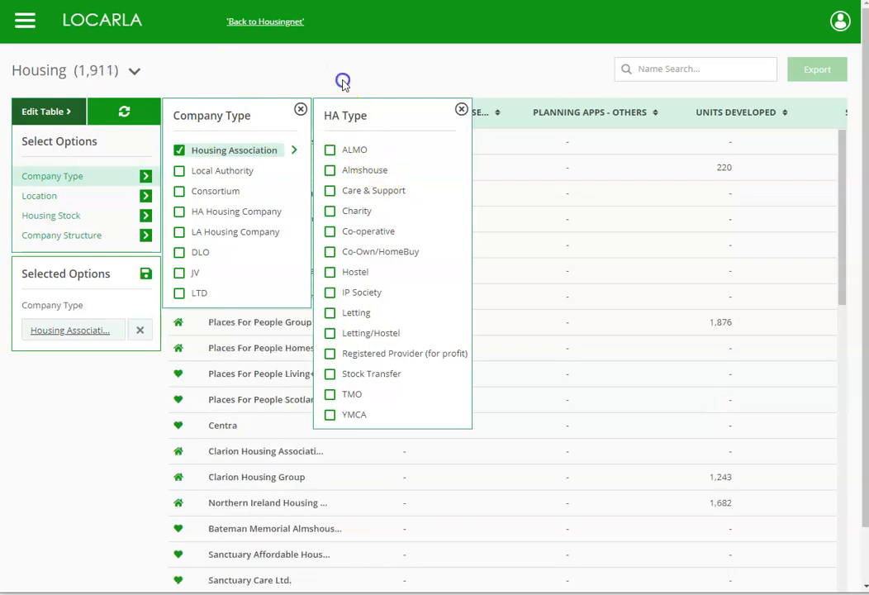
click(51, 197)
click(179, 151)
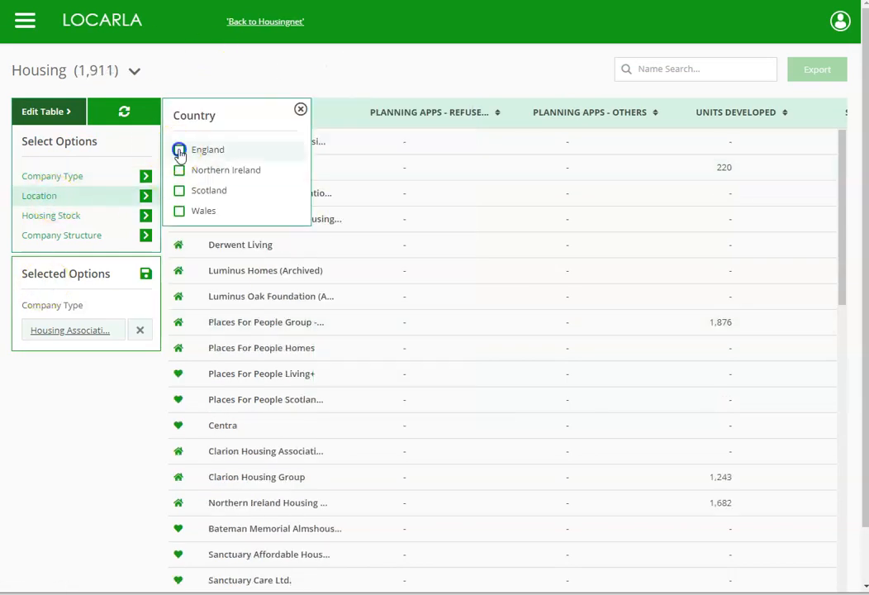
click(258, 67)
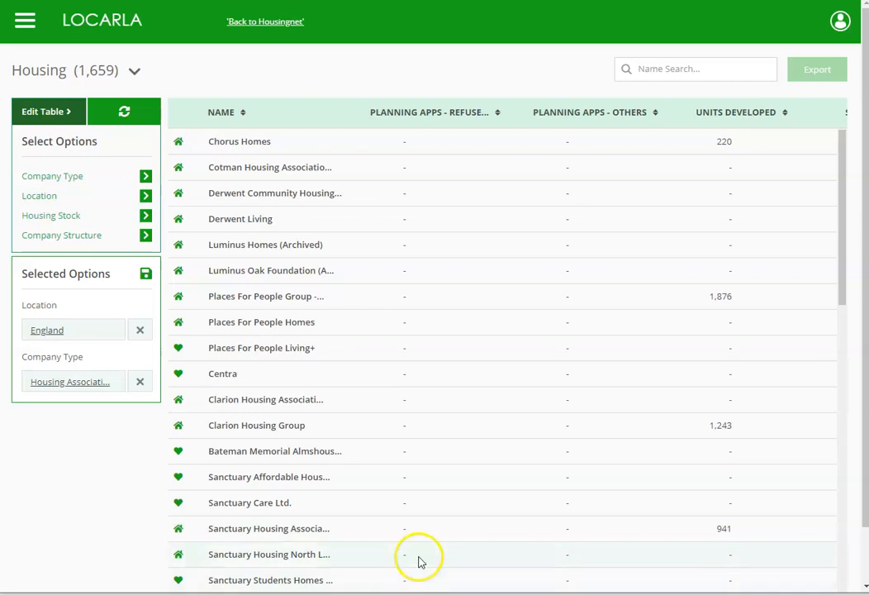
Step: Save the filtered table as "My New Table", and reset the selected filter options
click(145, 274)
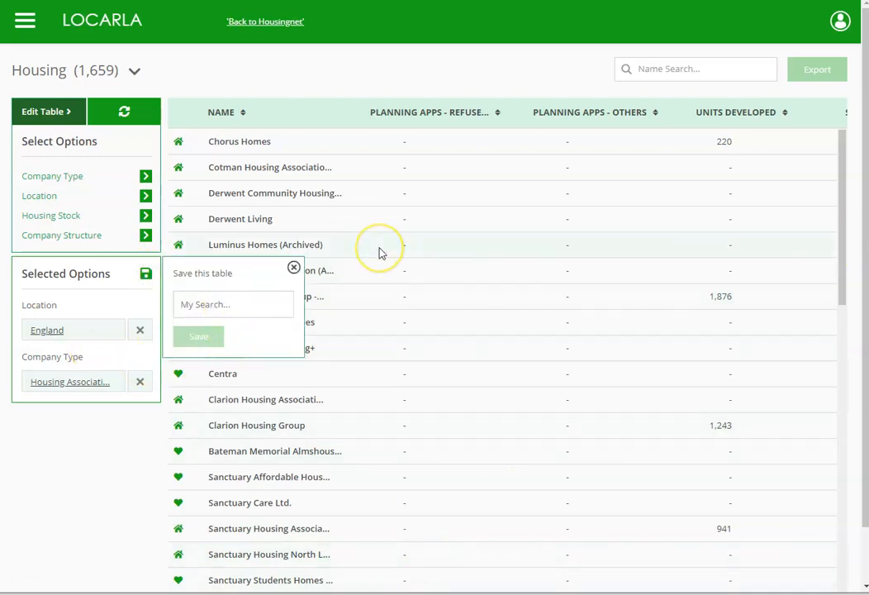
text(My New Table)
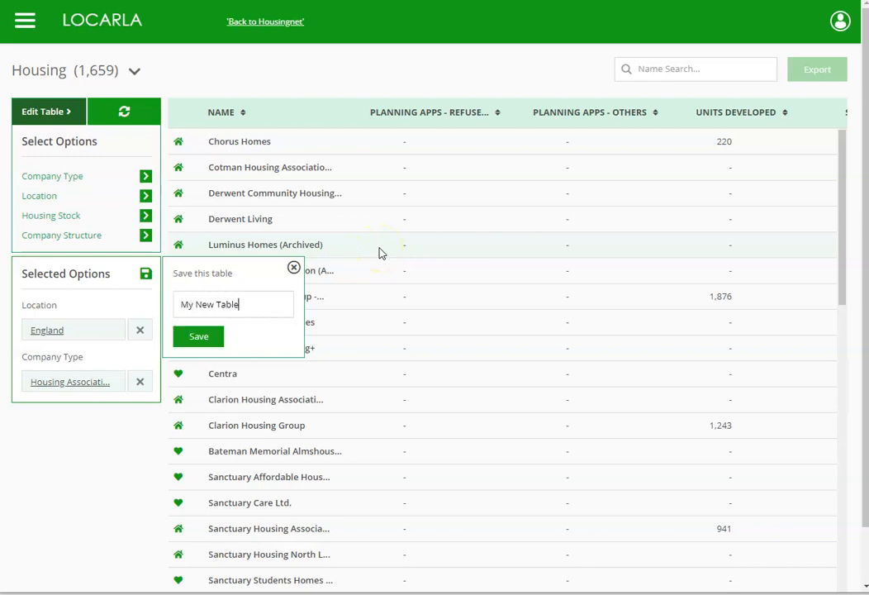
click(198, 336)
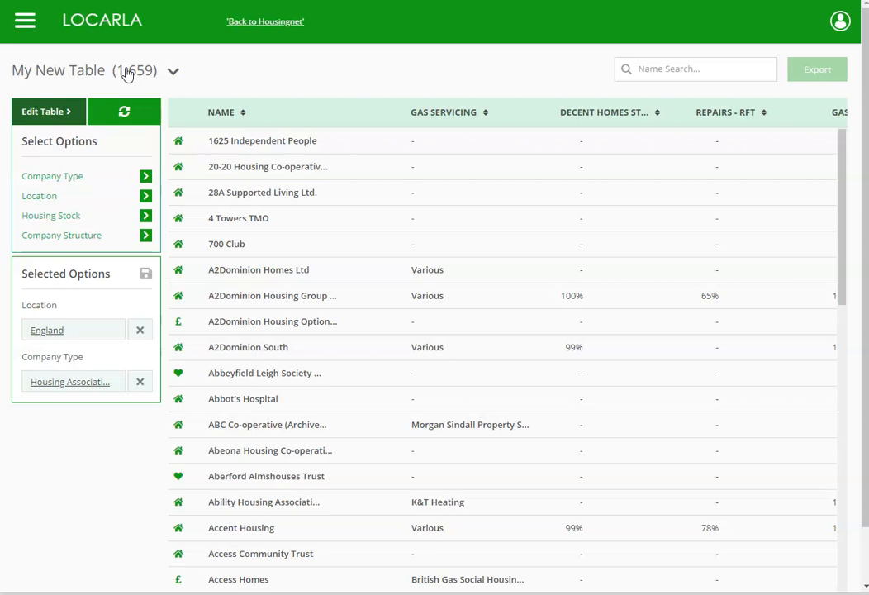
click(124, 114)
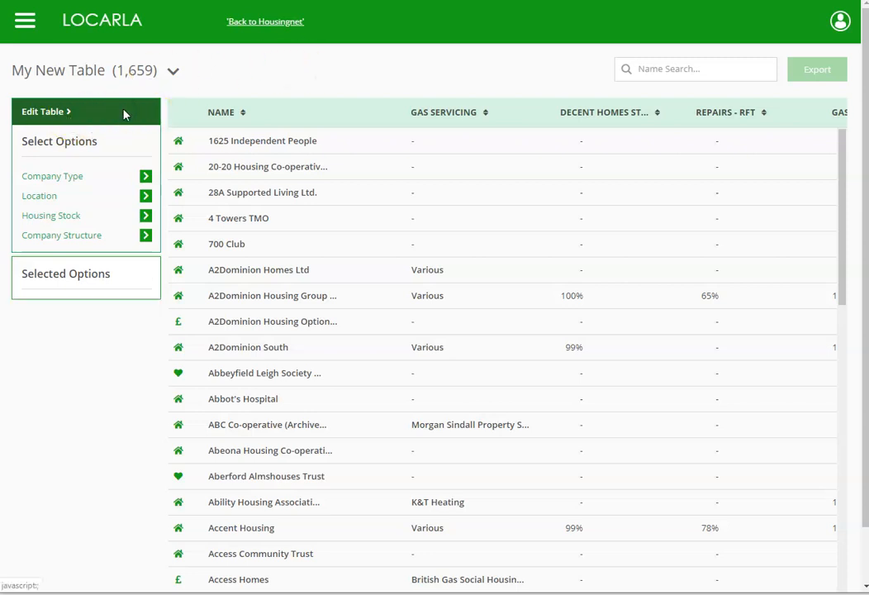